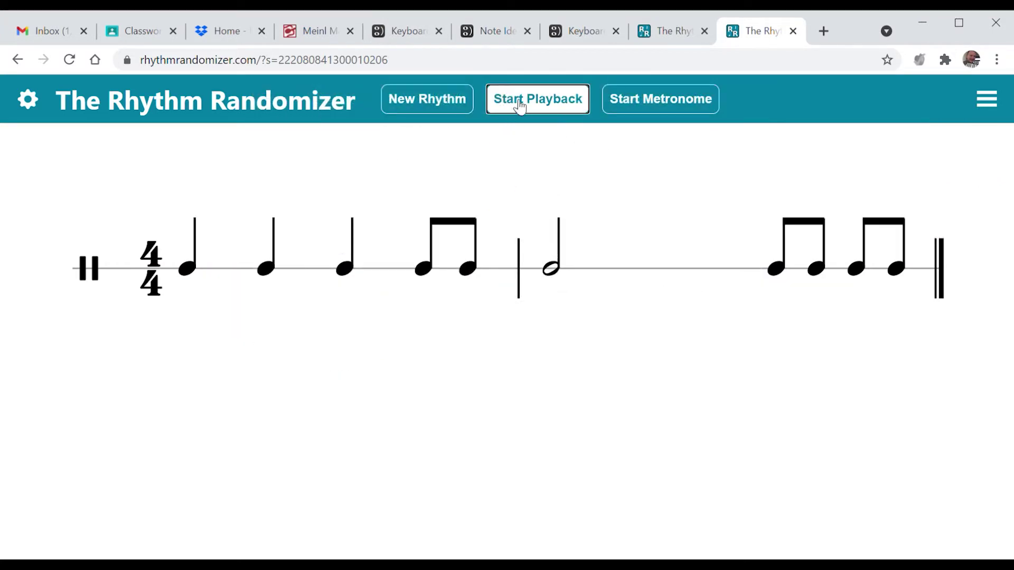
- Generate new random rhythms, listening to the playback of the current ones
click(519, 105)
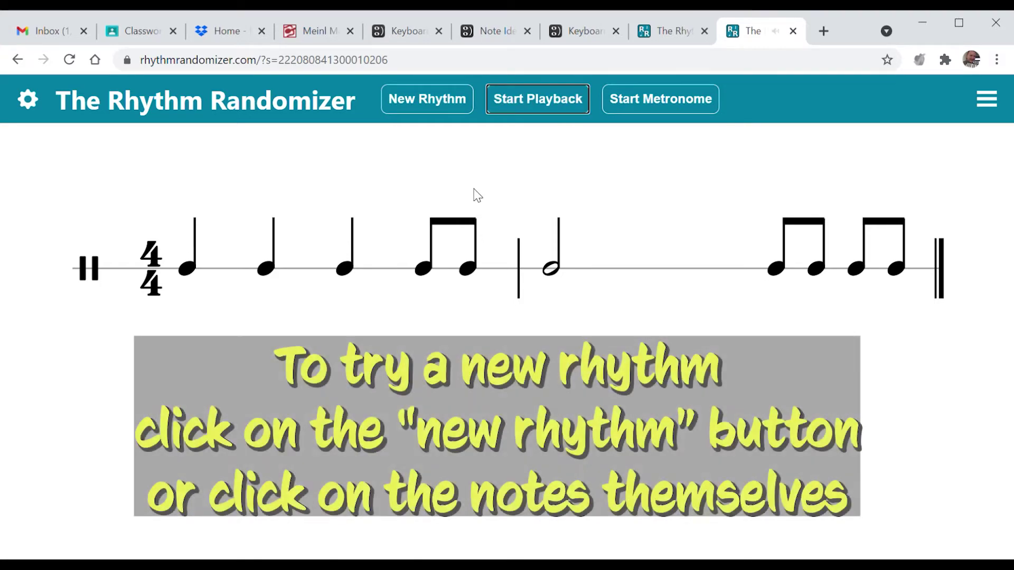
click(392, 261)
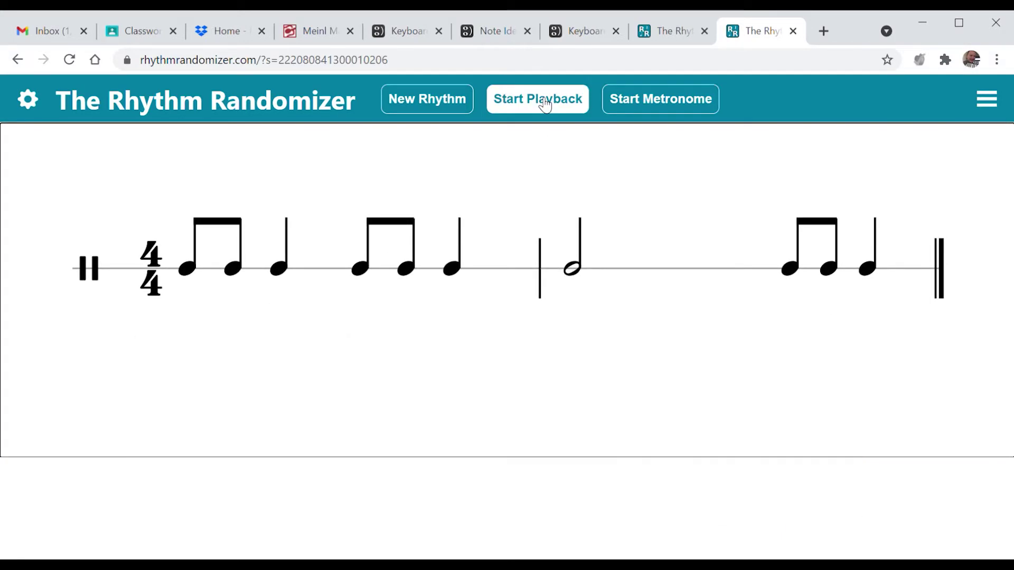
click(545, 106)
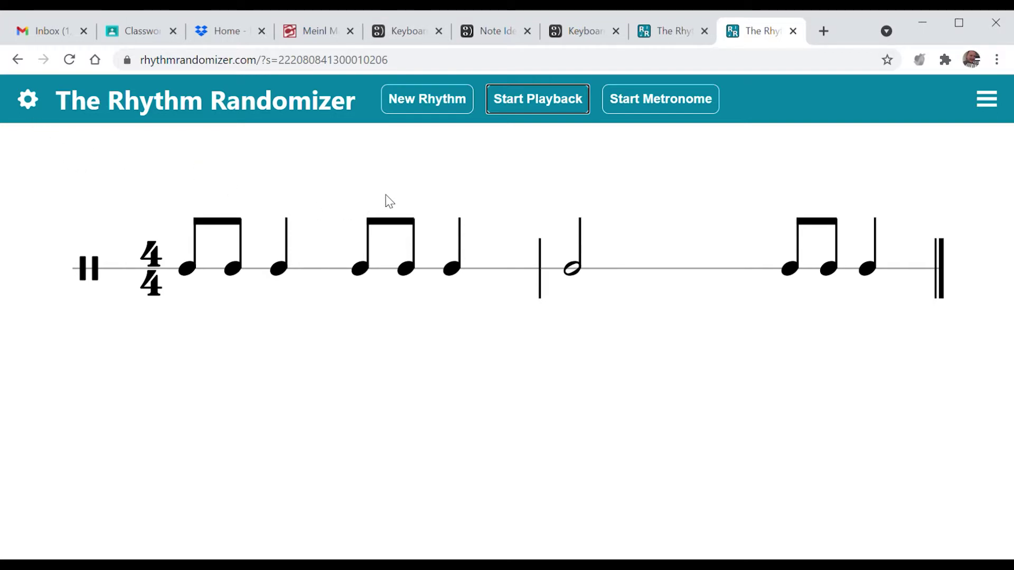
click(415, 101)
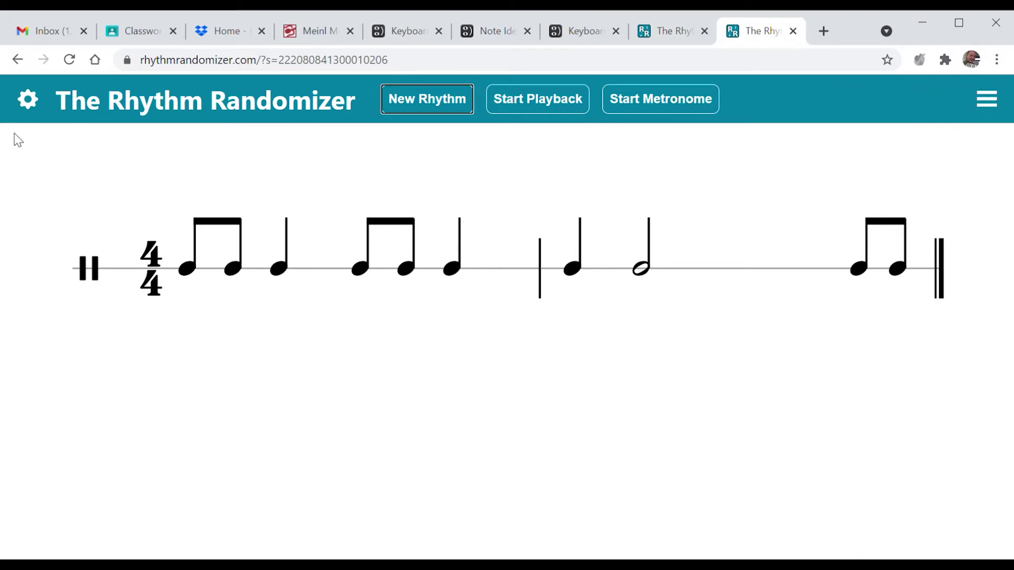
- Open the playback settings and review the tempo, pitch and metronome options
click(30, 104)
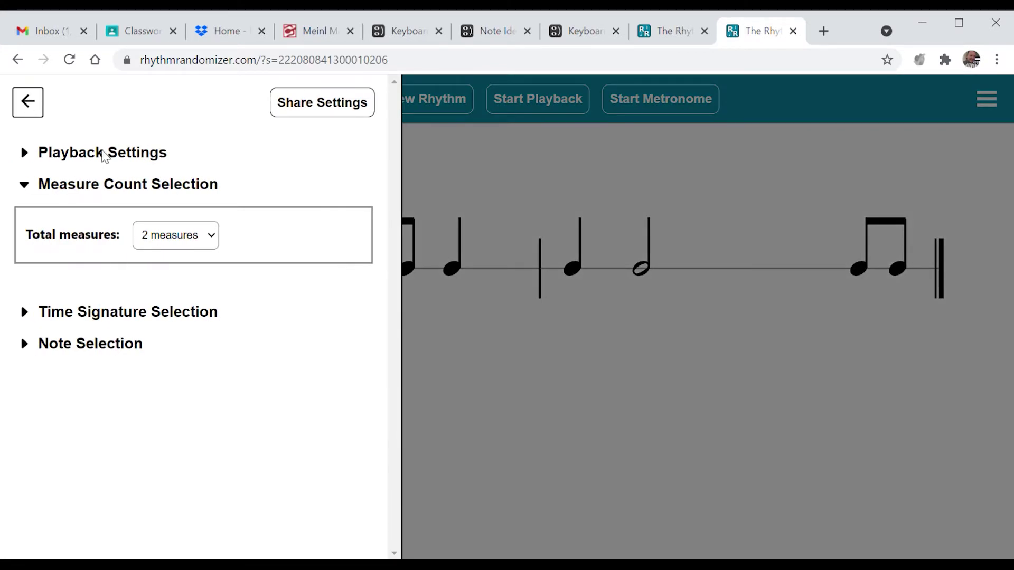
click(25, 157)
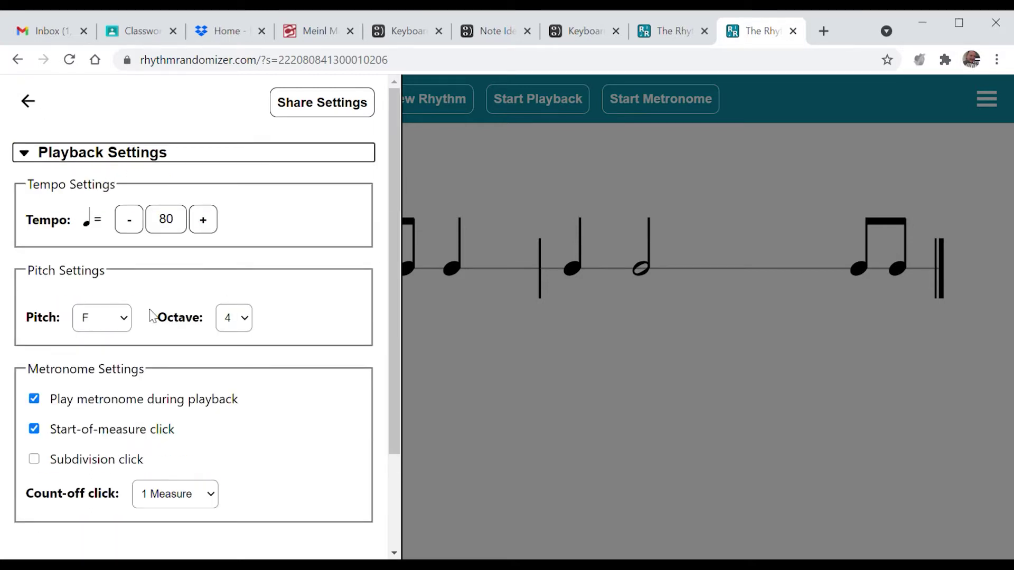
scroll(315, 315, down, 2)
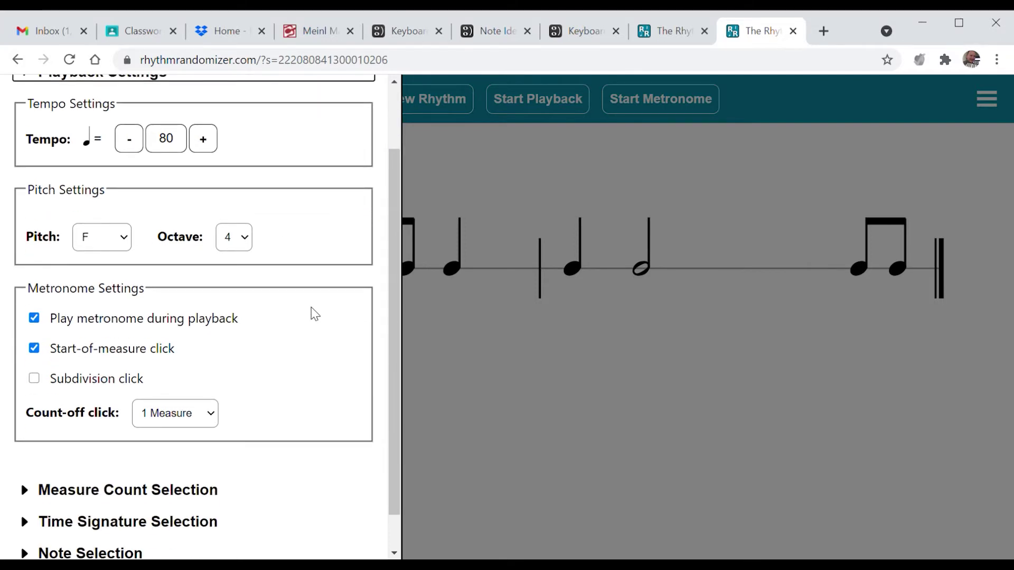
scroll(313, 313, down, 1)
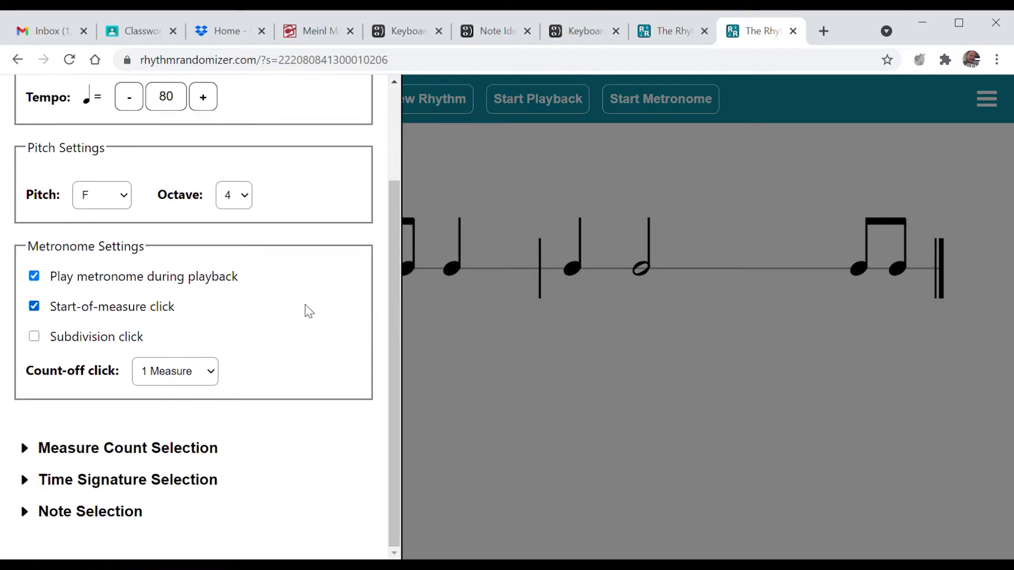
- Switch Play metronome during playback and Start-of-measure click off and back on, leaving Count-off click at 1 Measure
click(34, 278)
click(34, 277)
click(35, 308)
click(35, 309)
click(166, 406)
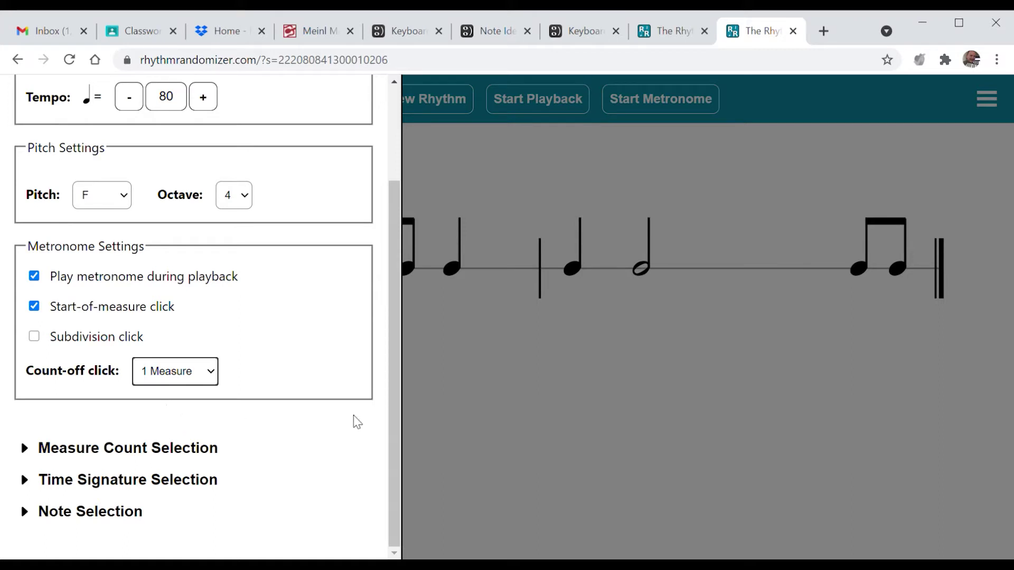
- Review the total measures choices and the simple and compound time signature options
click(25, 450)
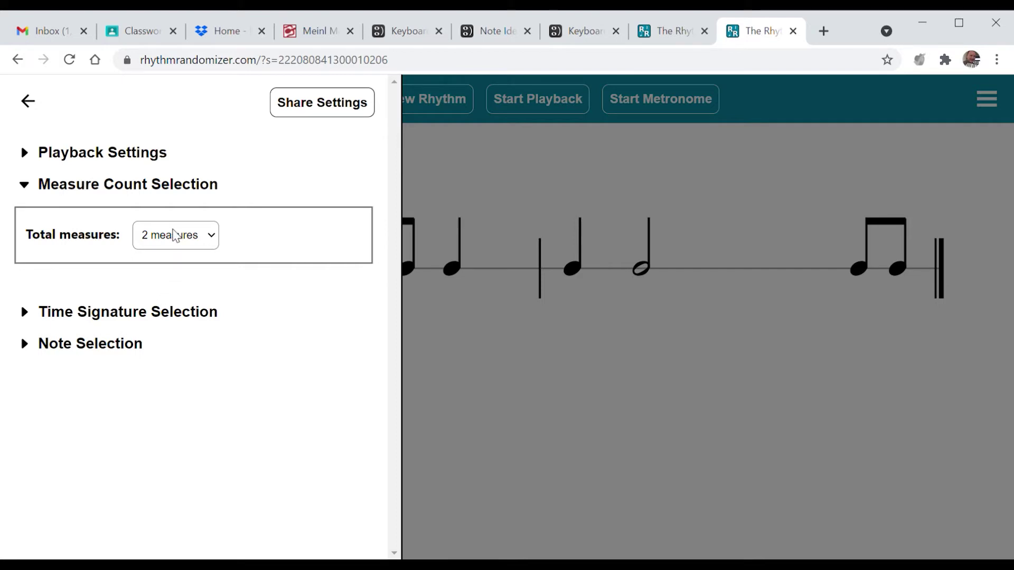
click(171, 239)
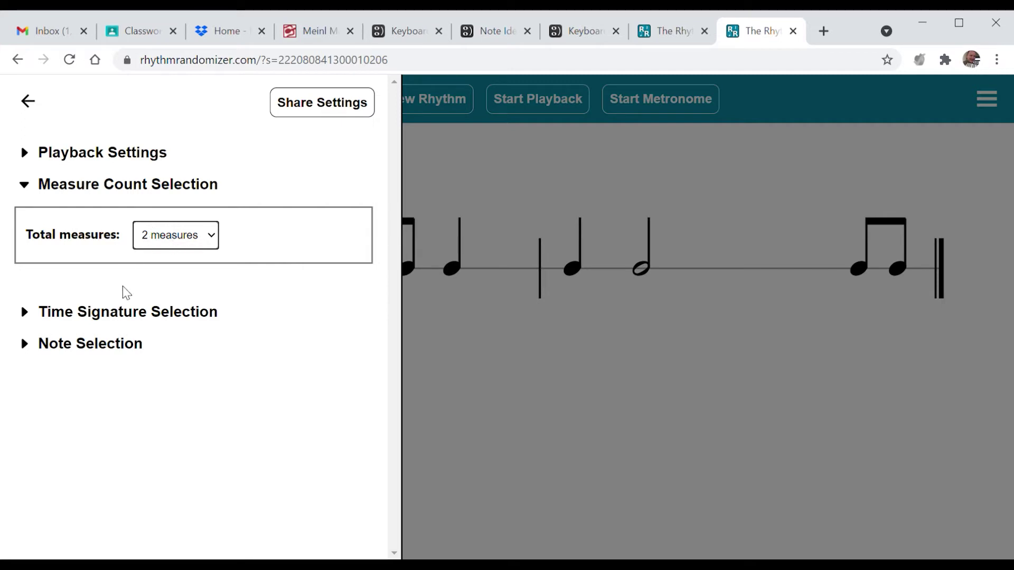
click(29, 314)
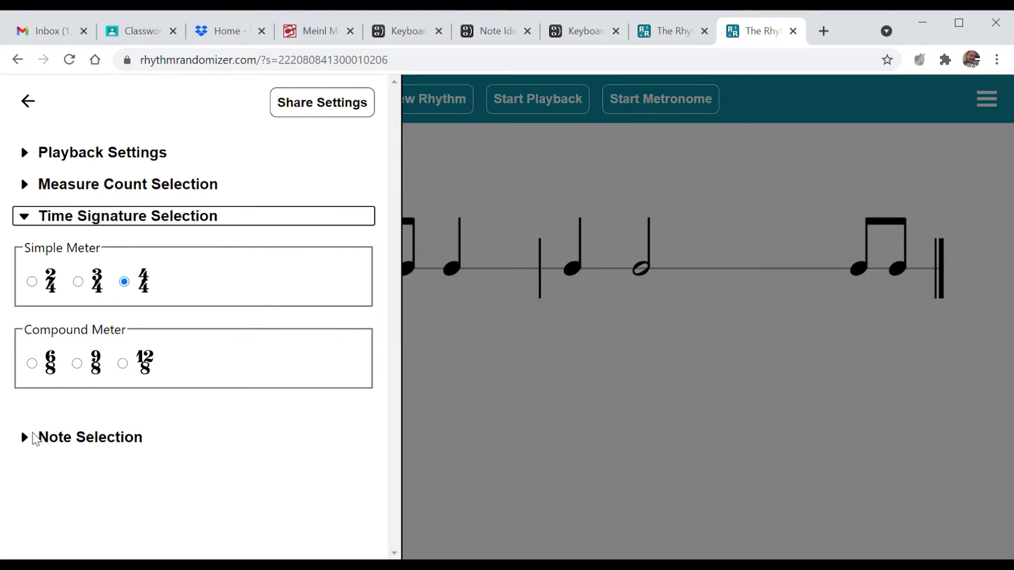
click(30, 439)
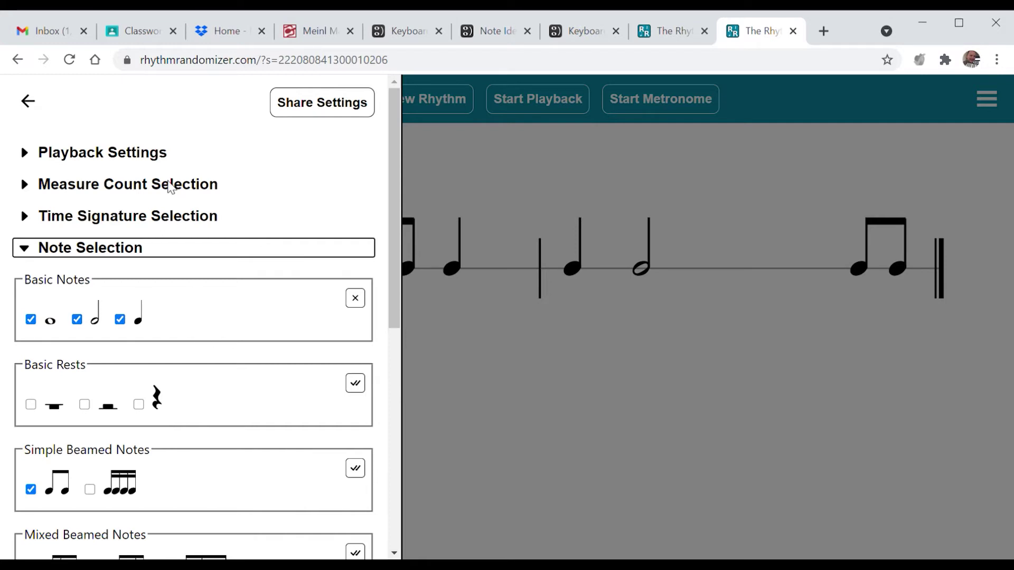
click(29, 221)
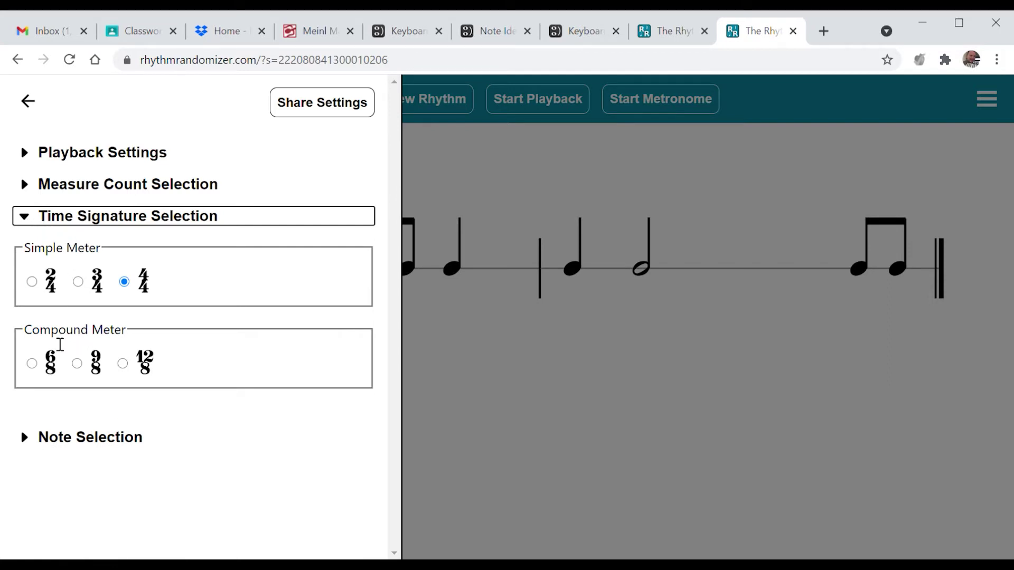
- Include the quarter rest in the note selection and exclude the whole note
click(26, 439)
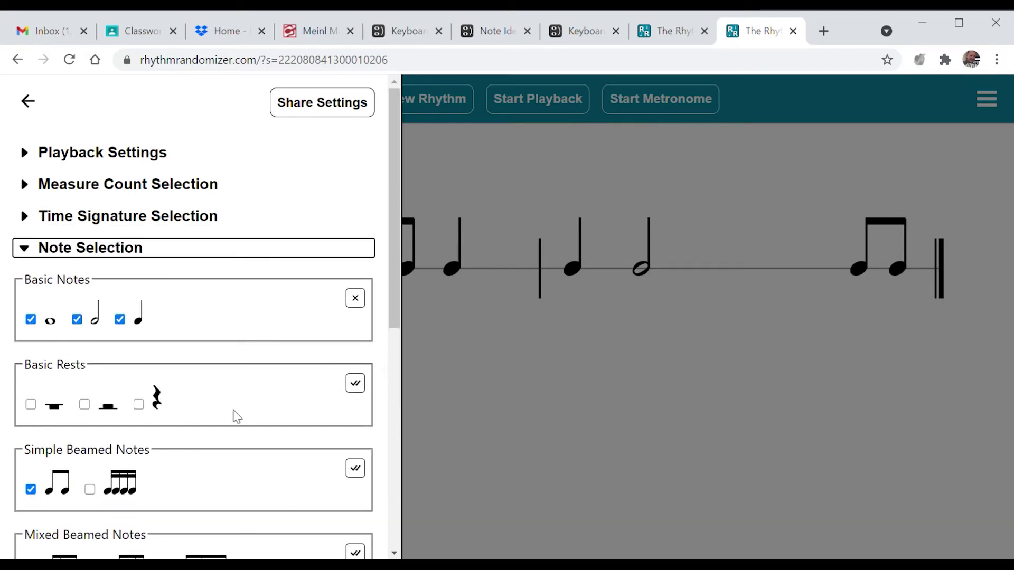
click(139, 405)
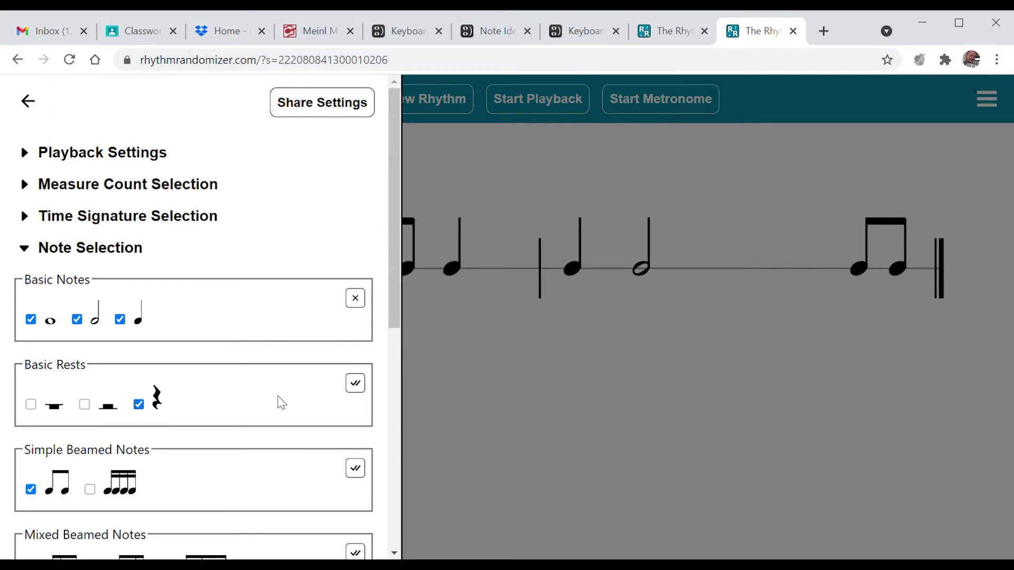
scroll(282, 402, down, 3)
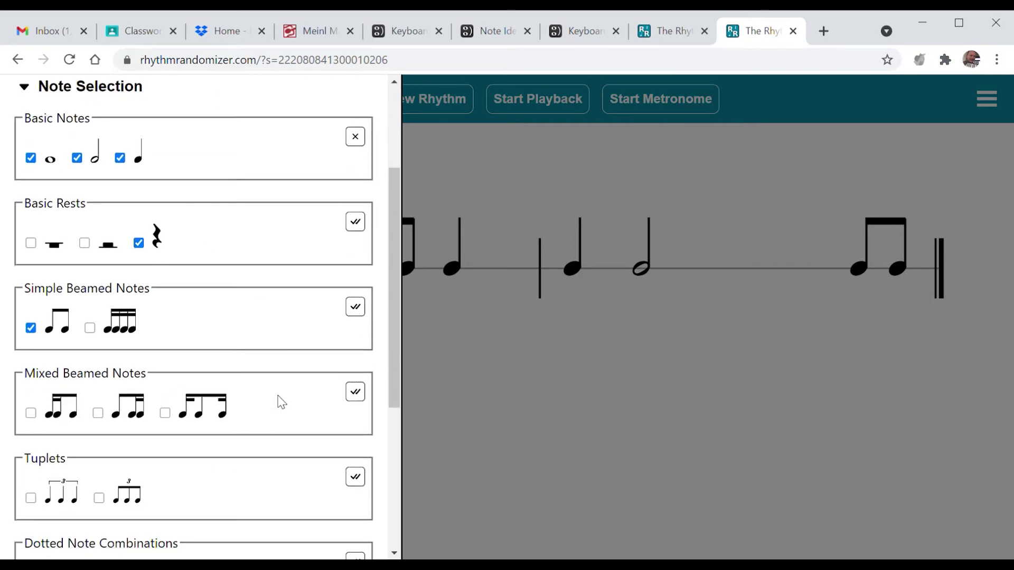
click(30, 157)
- Include the eighth-and-two-sixteenths mixed beamed figure and the eighth-note triplet in the note selection
click(30, 414)
click(97, 413)
click(31, 414)
click(99, 498)
scroll(216, 505, down, 5)
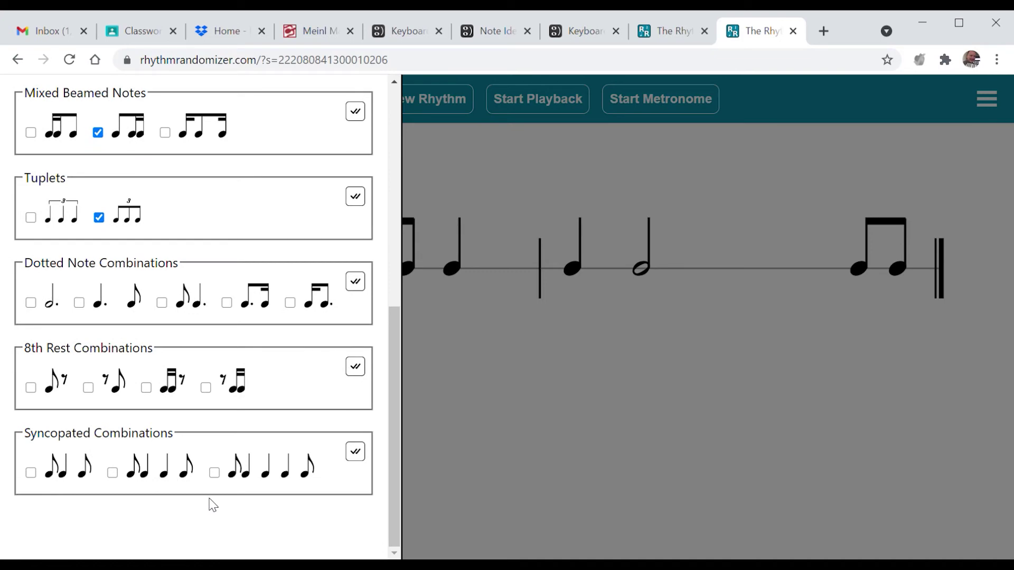
scroll(208, 498, up, 8)
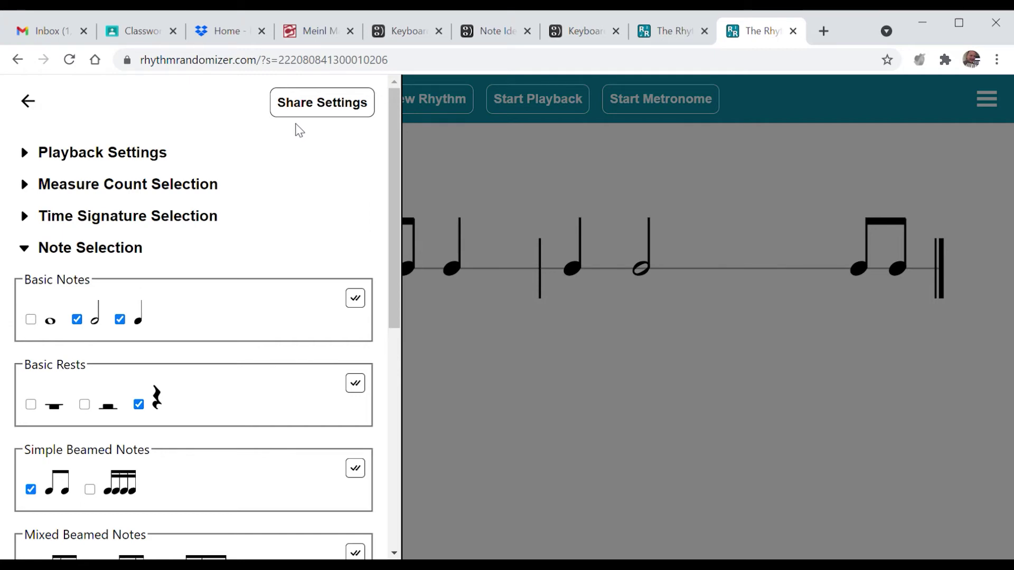
- Copy a share link for the current settings and close the settings
click(296, 108)
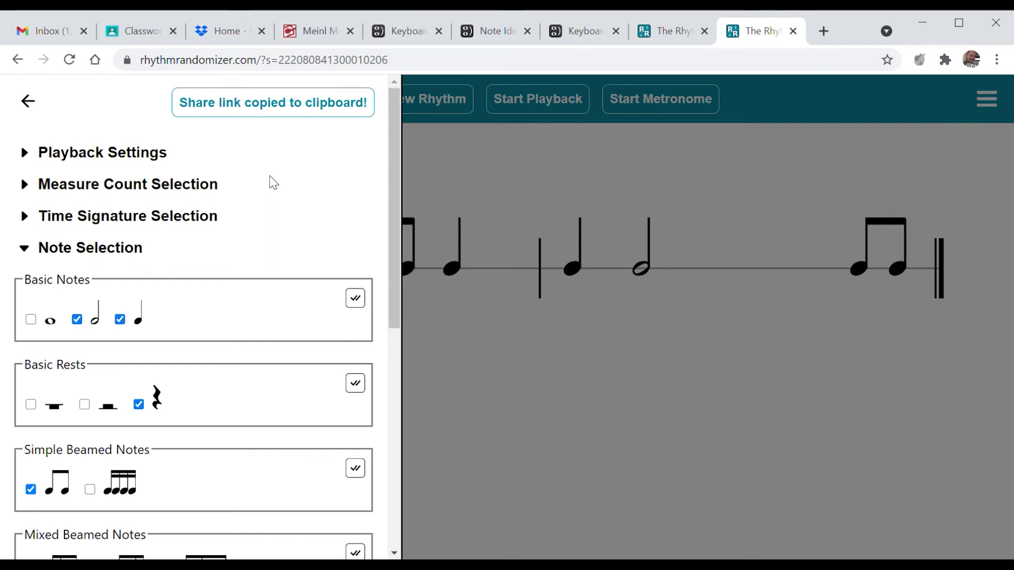
click(28, 102)
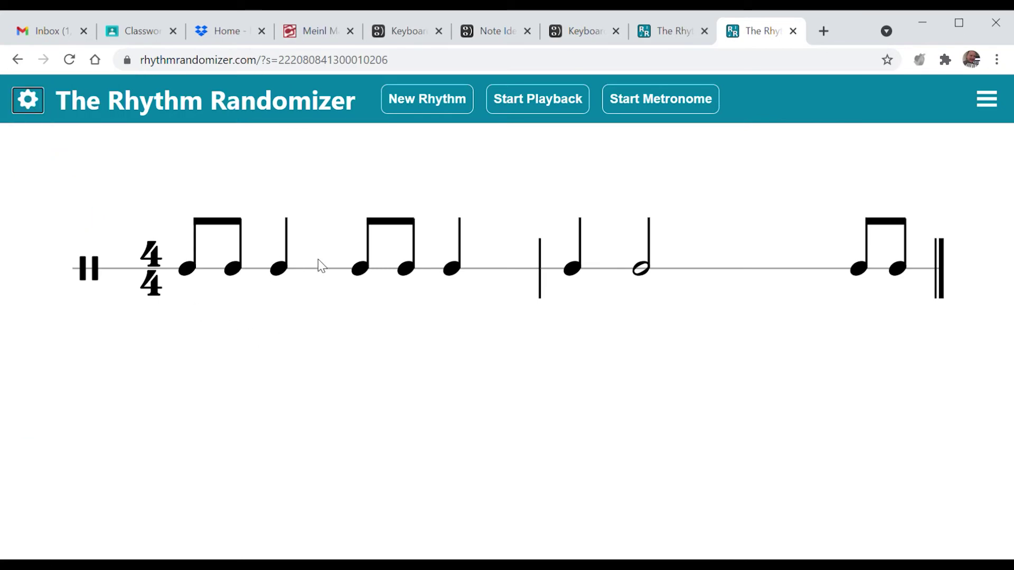
- Generate two new rhythms from the updated note selection, playing back the first one
click(425, 103)
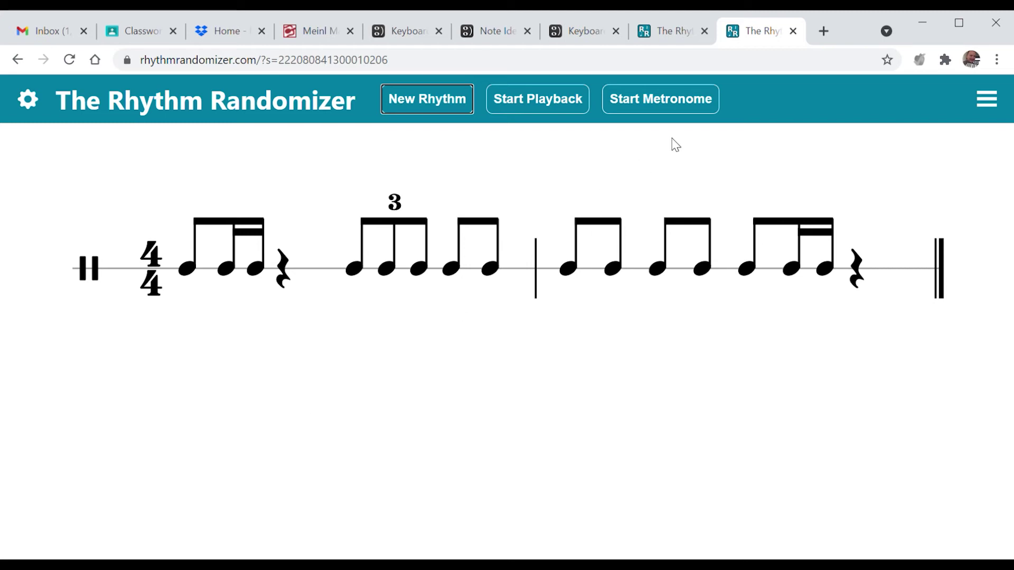
click(539, 108)
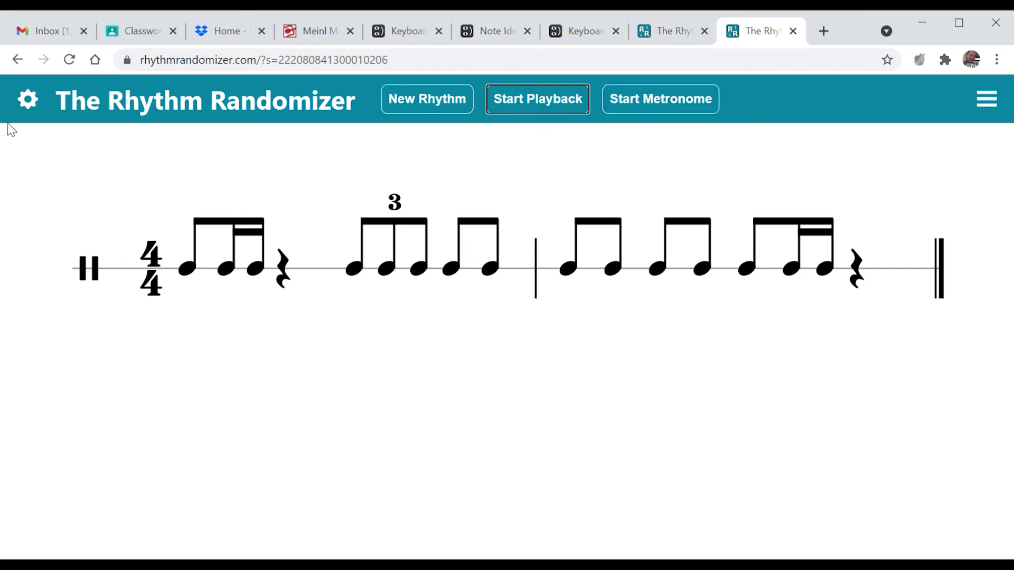
click(29, 102)
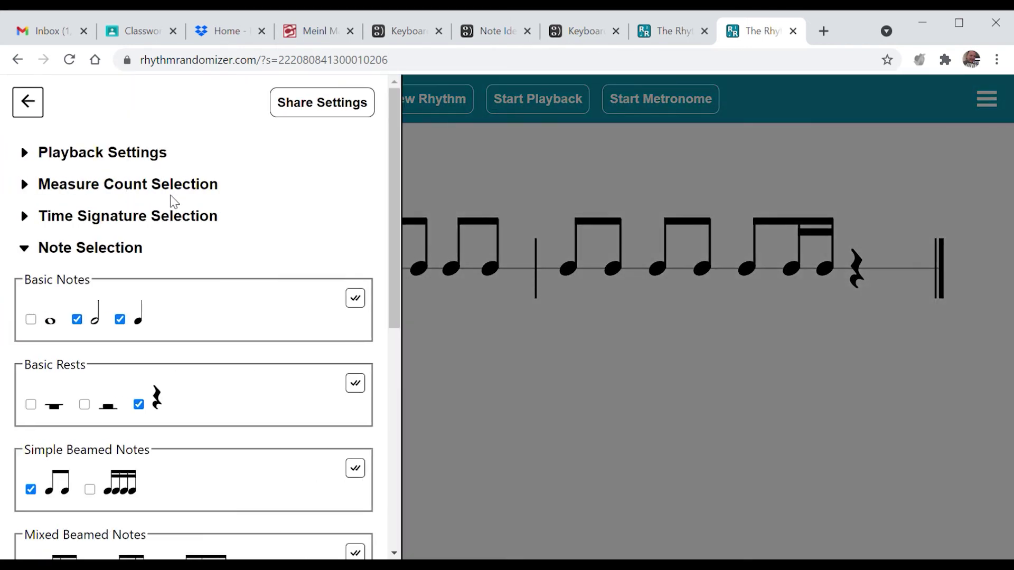
click(466, 151)
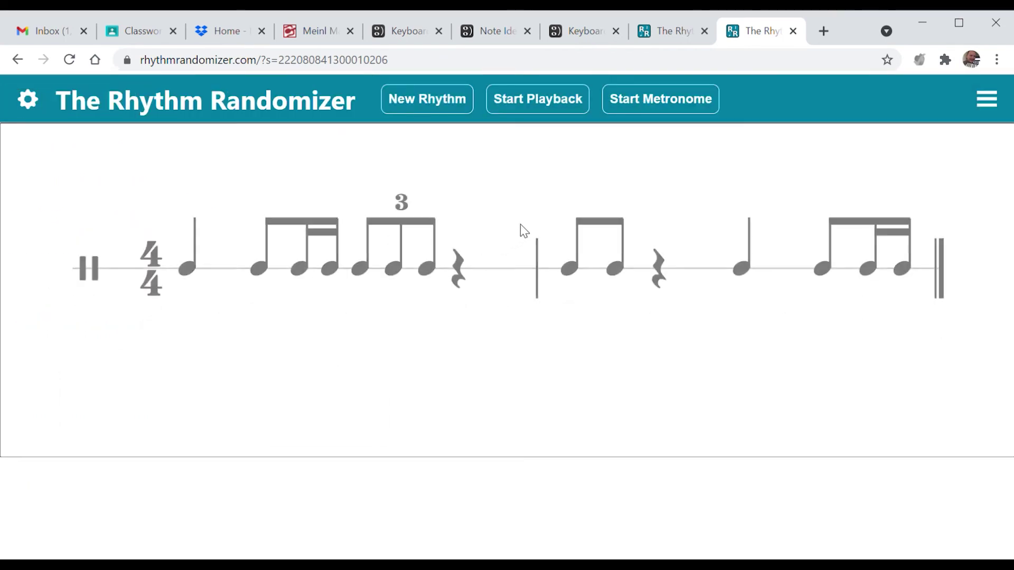
- Start and stop the metronome twice, and play back the current rhythm
click(651, 107)
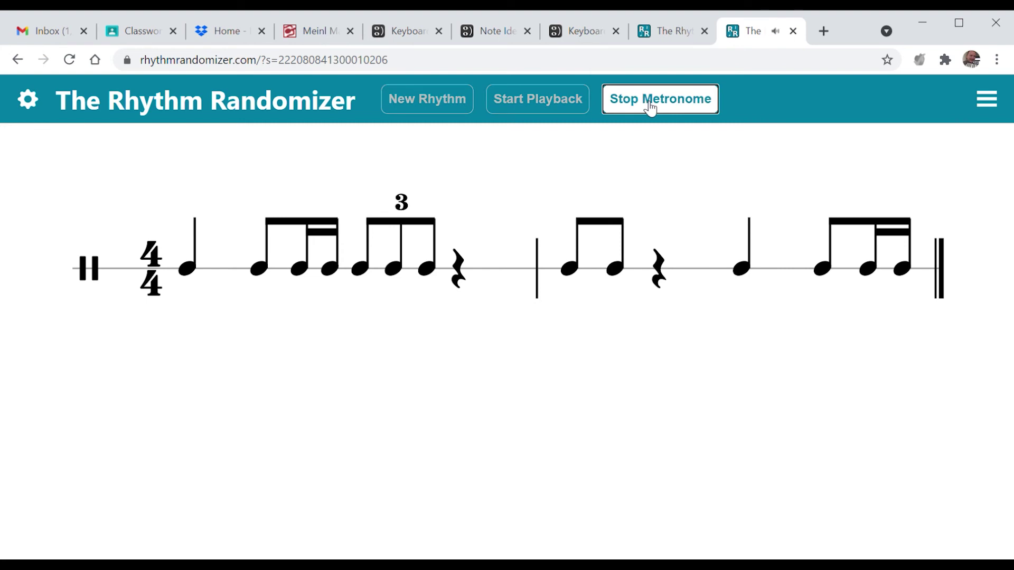
click(651, 108)
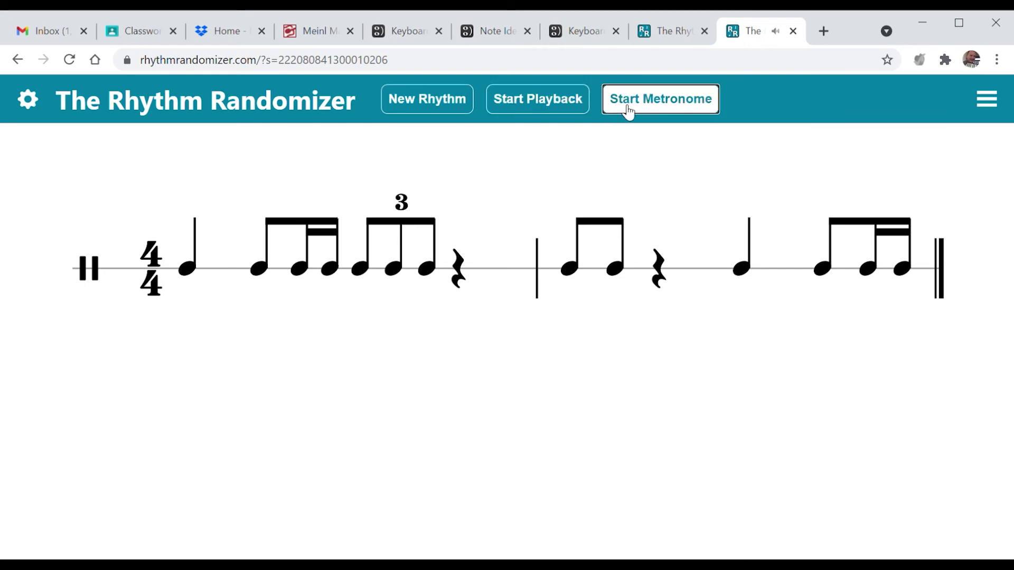
click(628, 112)
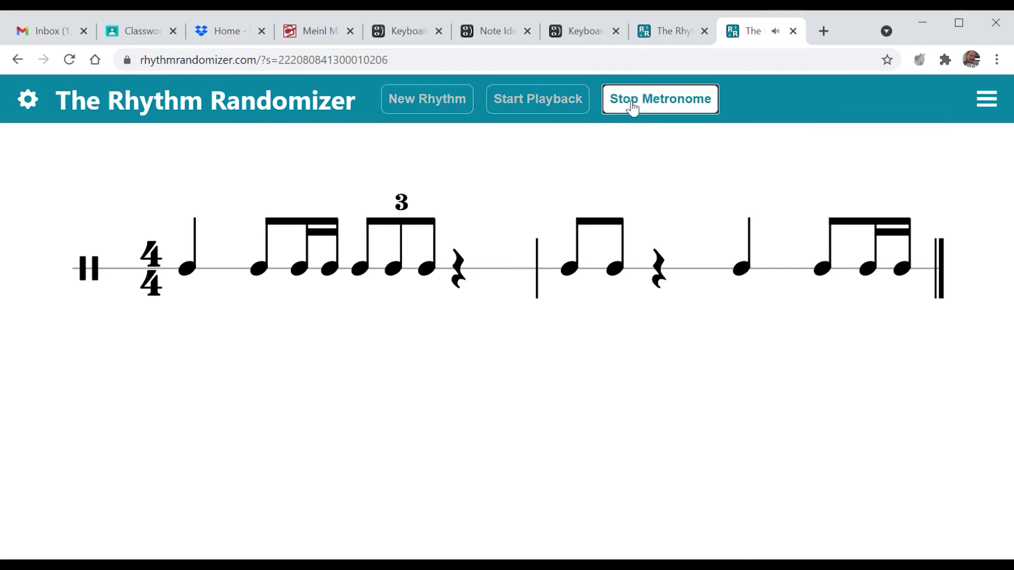
click(633, 109)
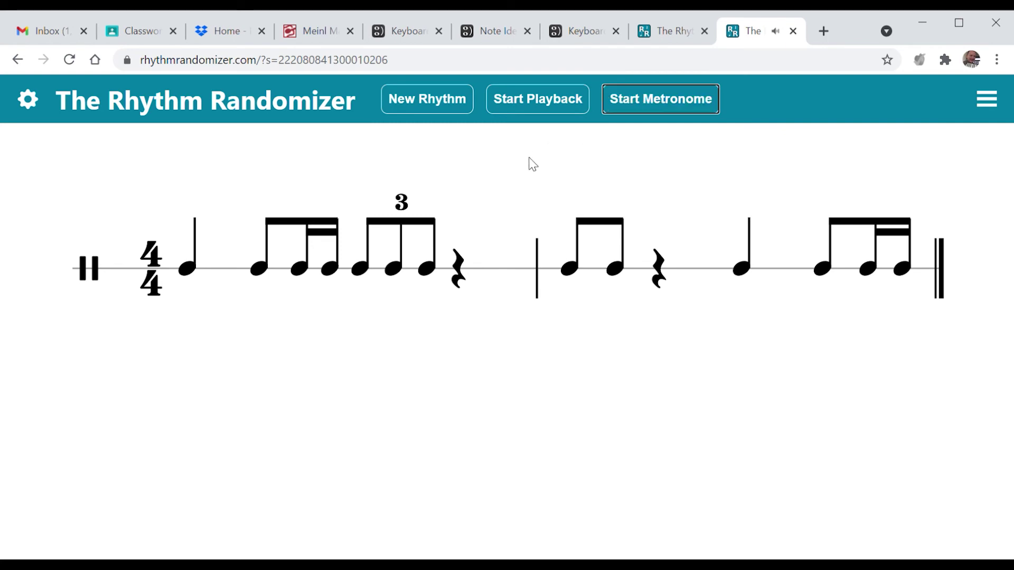
click(526, 110)
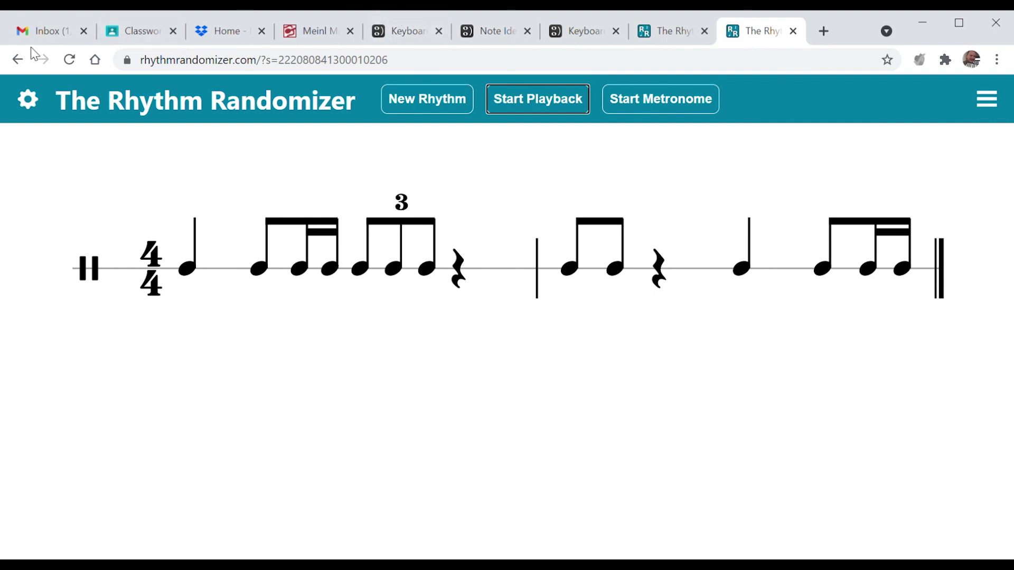
- Review the time signature options in the settings and return to the rhythm
click(28, 100)
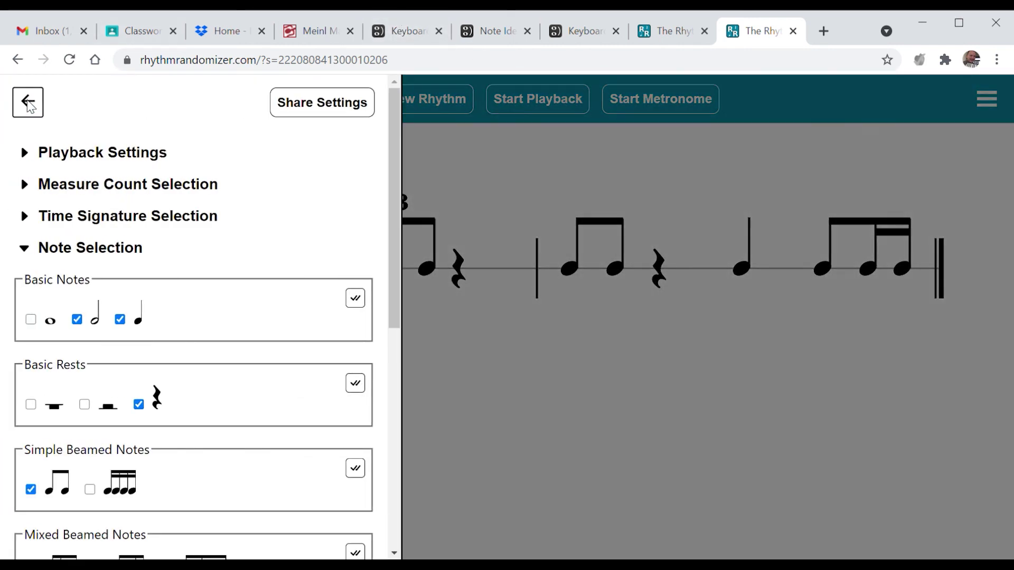
click(25, 218)
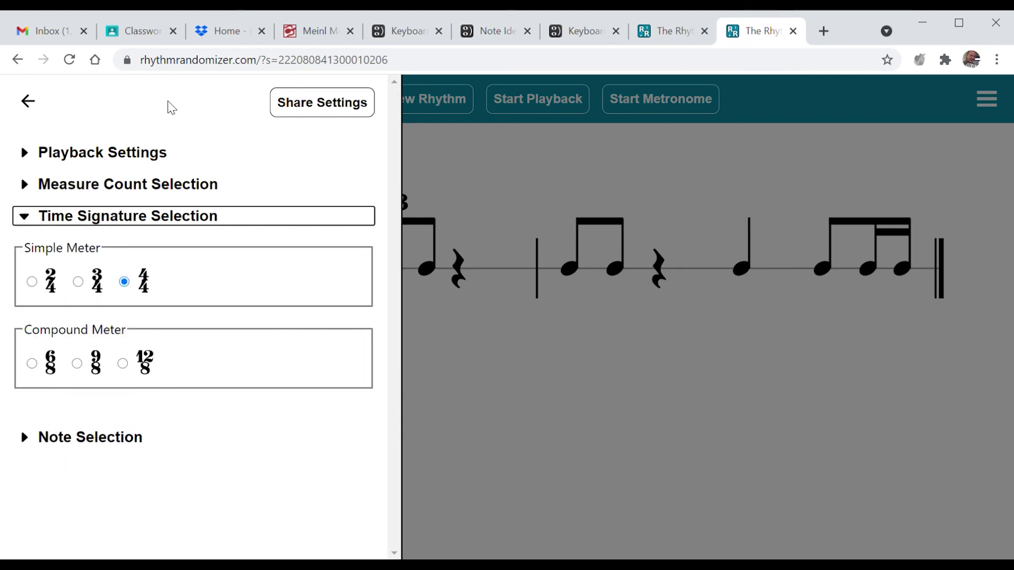
click(30, 104)
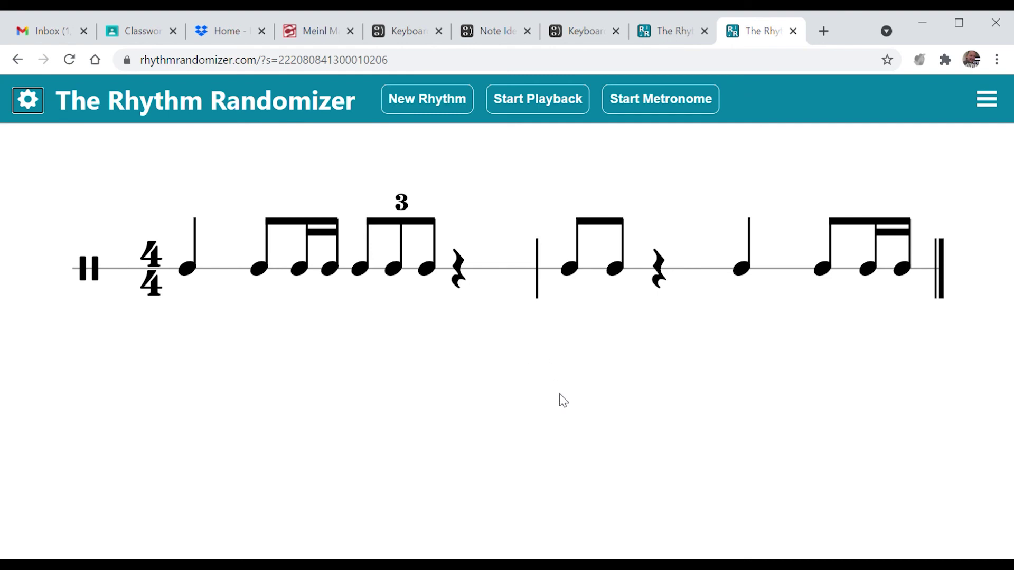